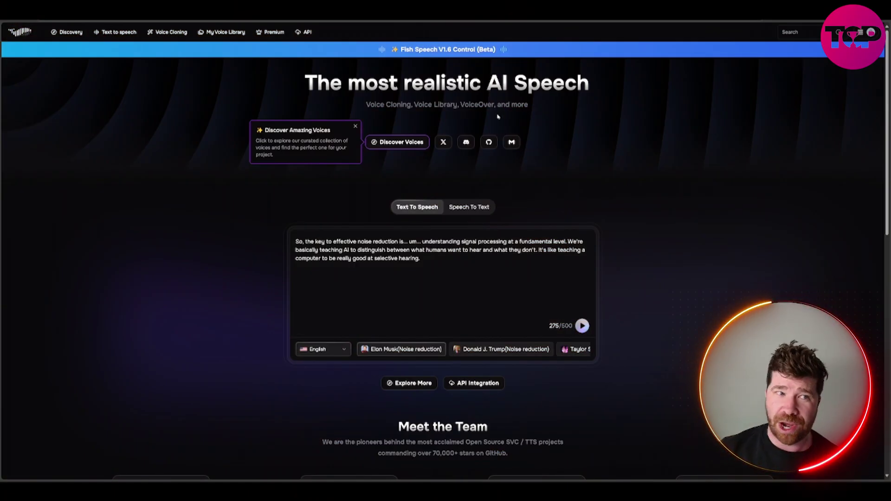
scroll(663, 126, "down", 3)
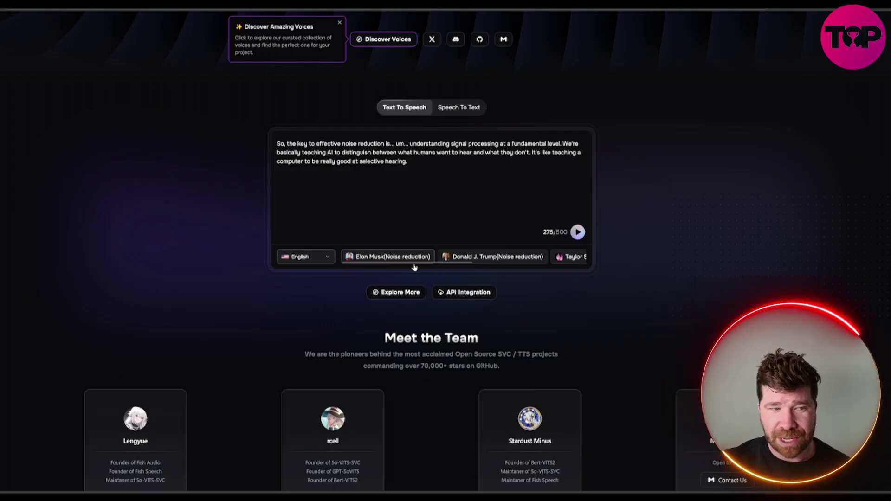
left_click_drag(411, 268, 533, 267)
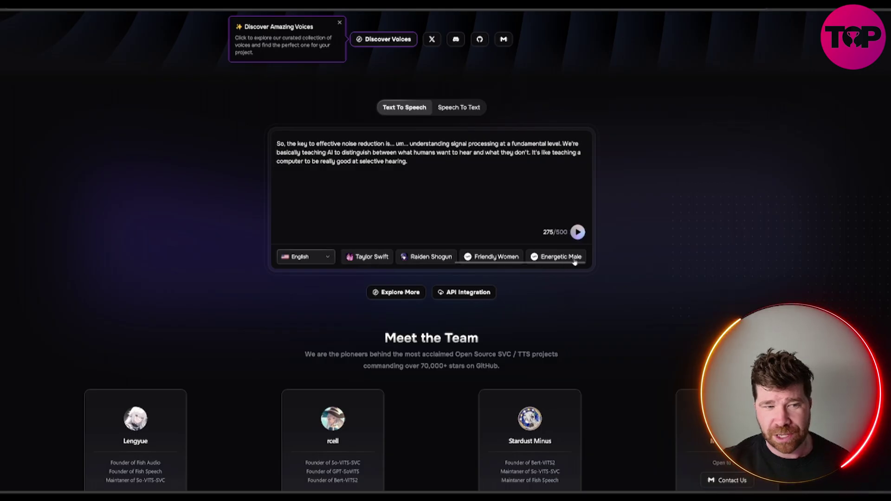
scroll(617, 258, "down", 3)
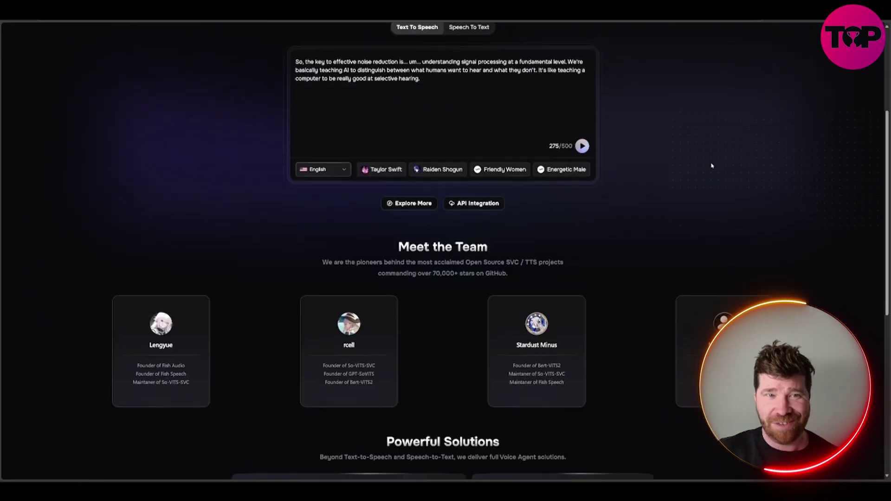
scroll(696, 174, "down", 3)
scroll(819, 91, "down", 3)
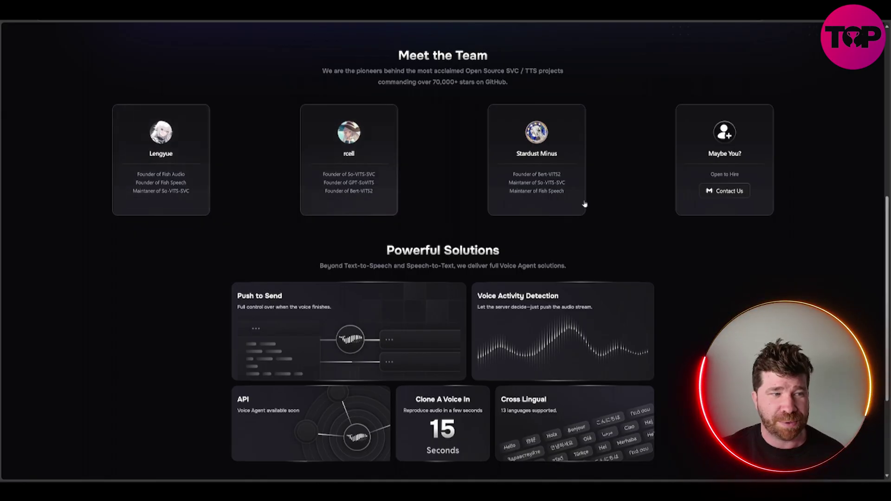
scroll(726, 152, "down", 3)
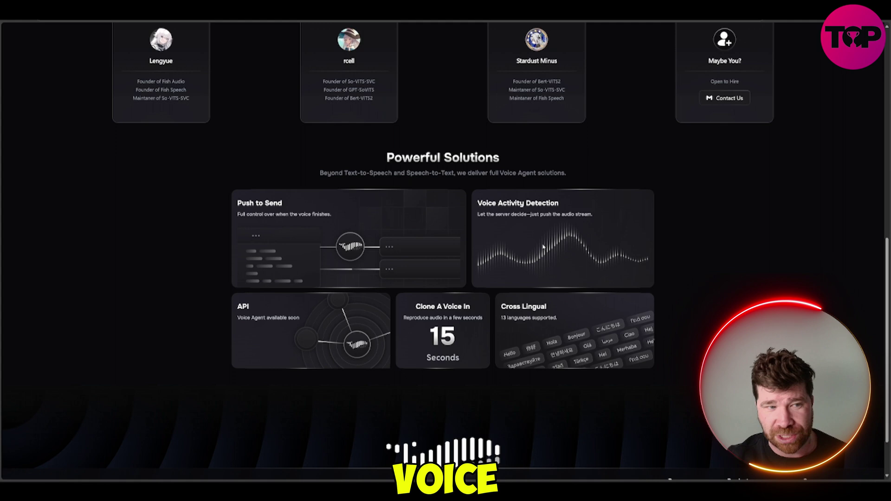
scroll(706, 241, "down", 3)
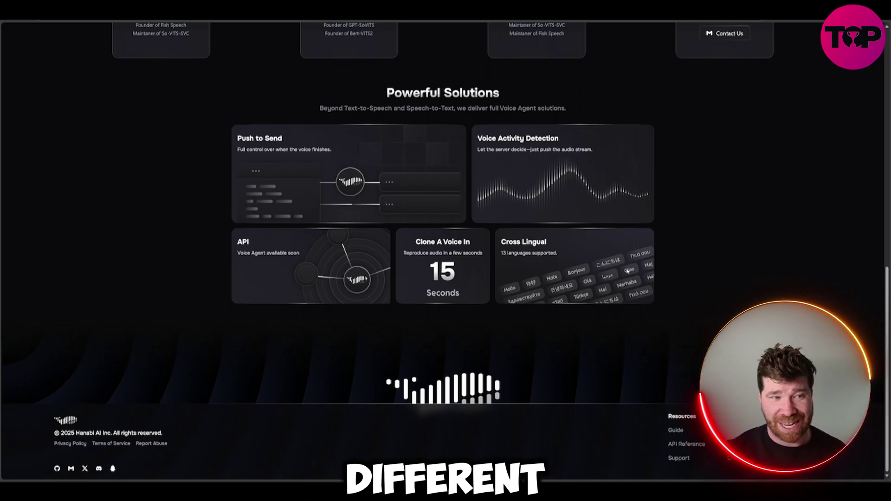
scroll(613, 274, "up", 15)
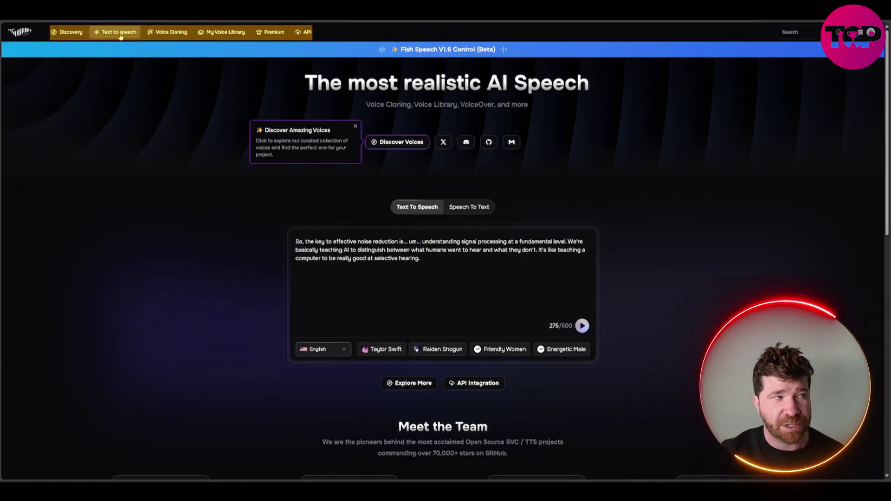
Sign in with email, then go to Text to speech and the Voice Cloning form
left_click(118, 32)
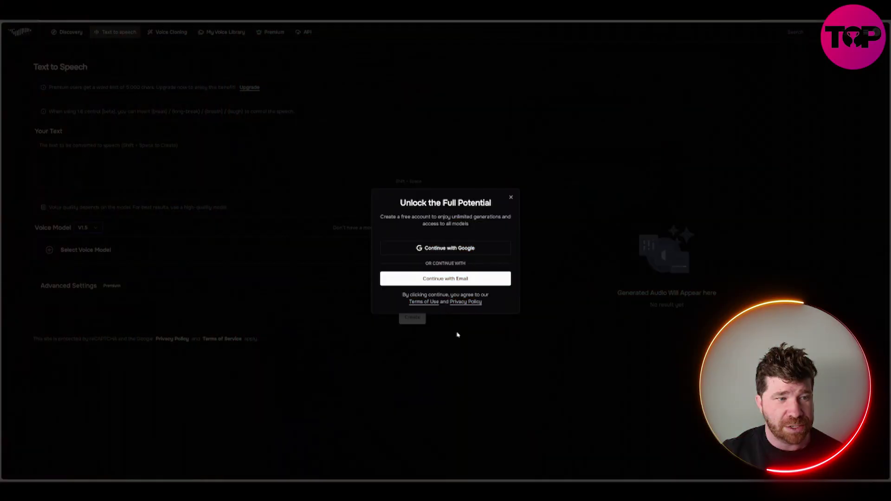
left_click(461, 280)
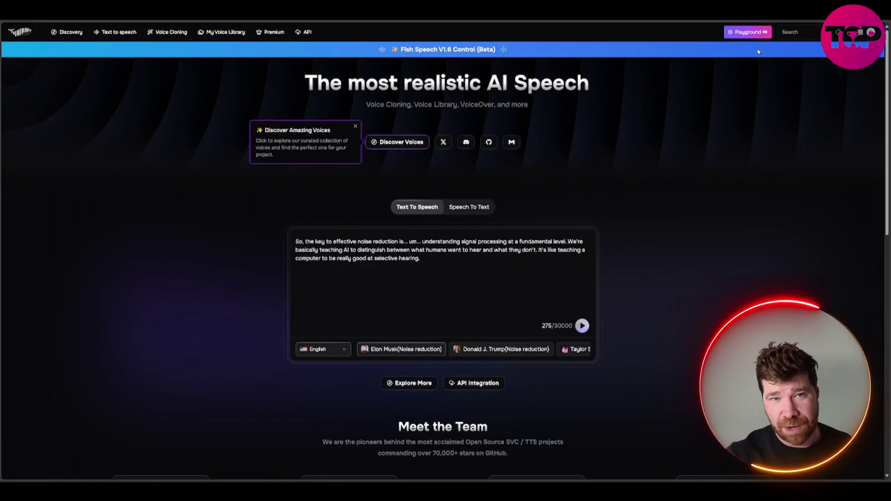
left_click(811, 31)
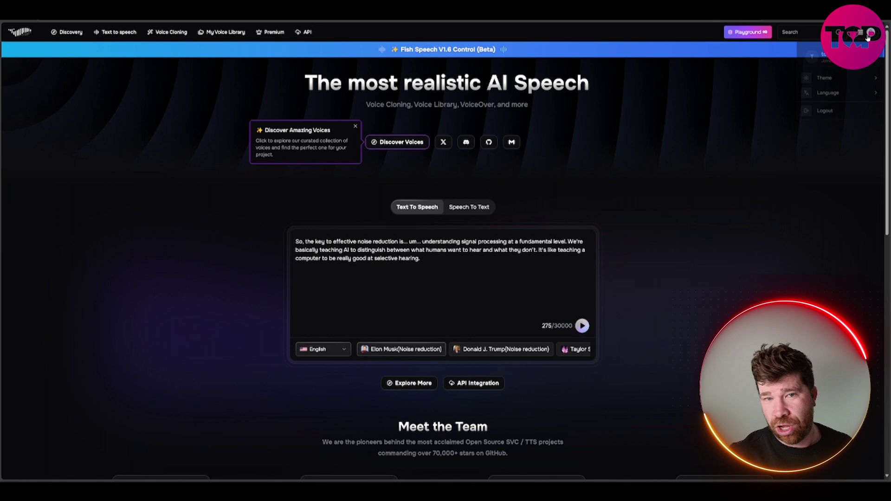
left_click(771, 129)
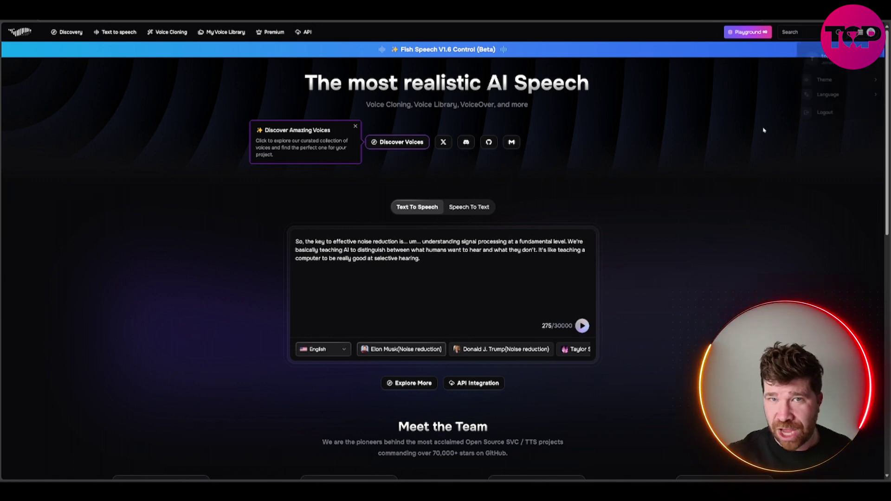
left_click(118, 32)
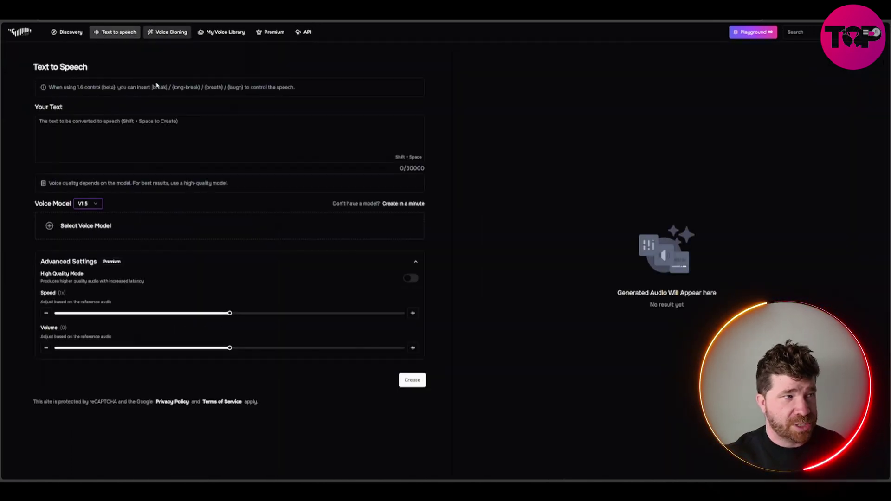
left_click(164, 33)
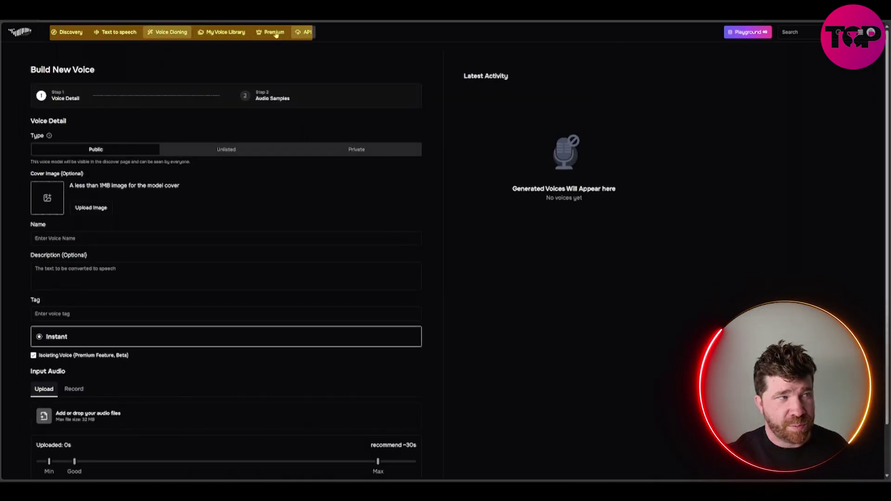
left_click(67, 32)
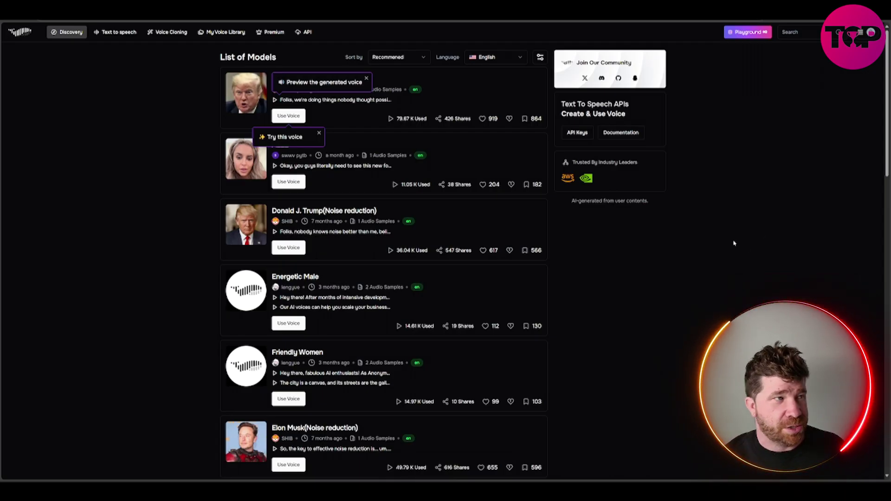
left_click(161, 33)
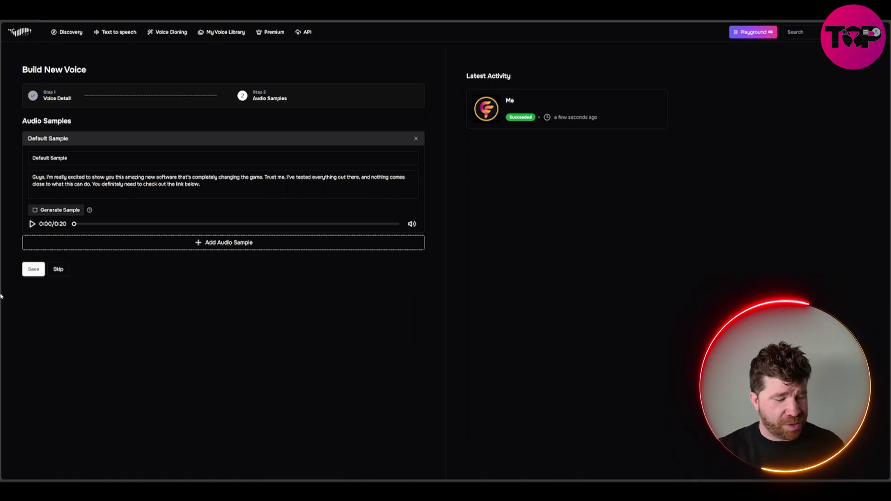
Zoom the browser in two levels on the Audio Samples step
key("ctrl+plus")
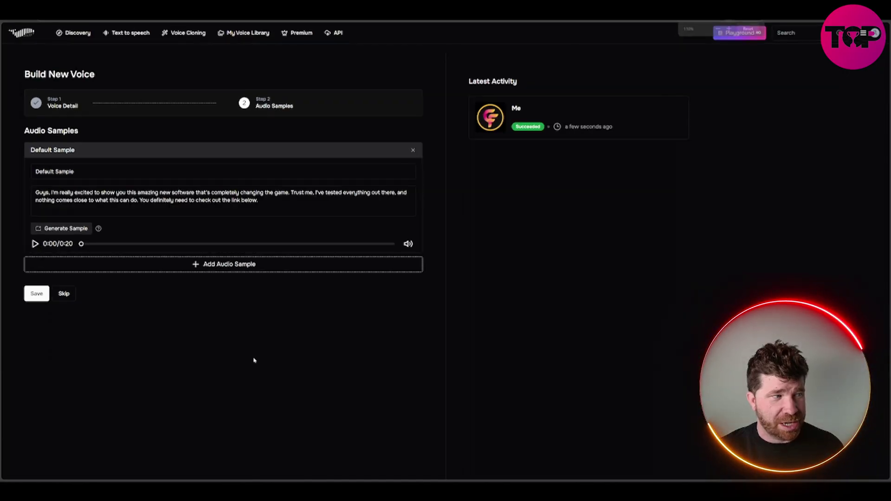
key("ctrl+plus")
key("ctrl+plus")
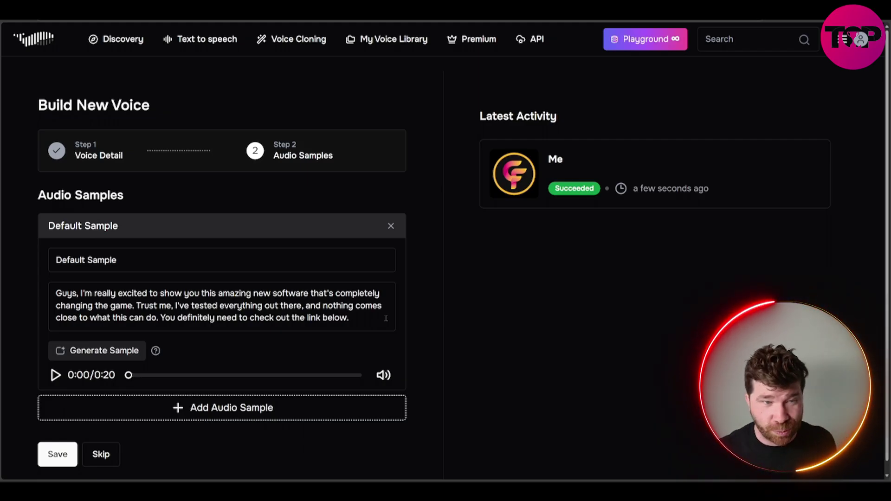
Copy the cloned voice's sample paragraph
mouse_move(352, 319)
left_mouse_down()
mouse_move(59, 306)
mouse_move(53, 295)
left_mouse_up()
right_click(75, 298)
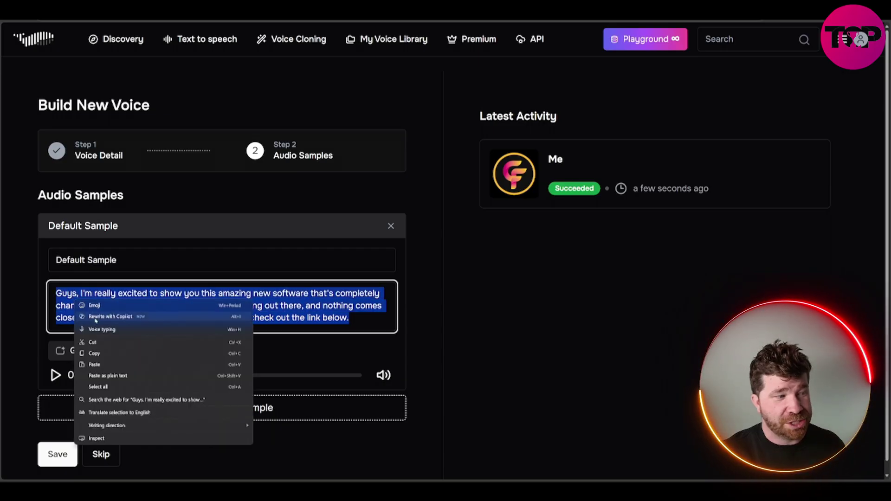
left_click(97, 353)
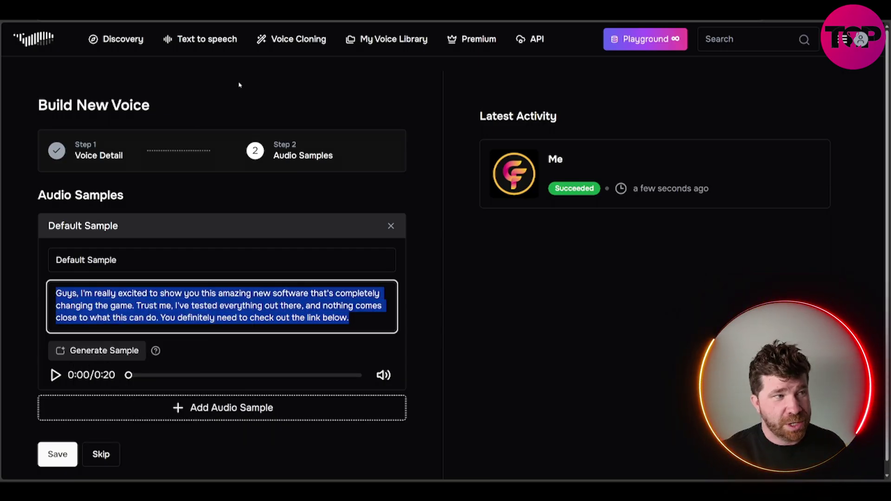
left_click(207, 39)
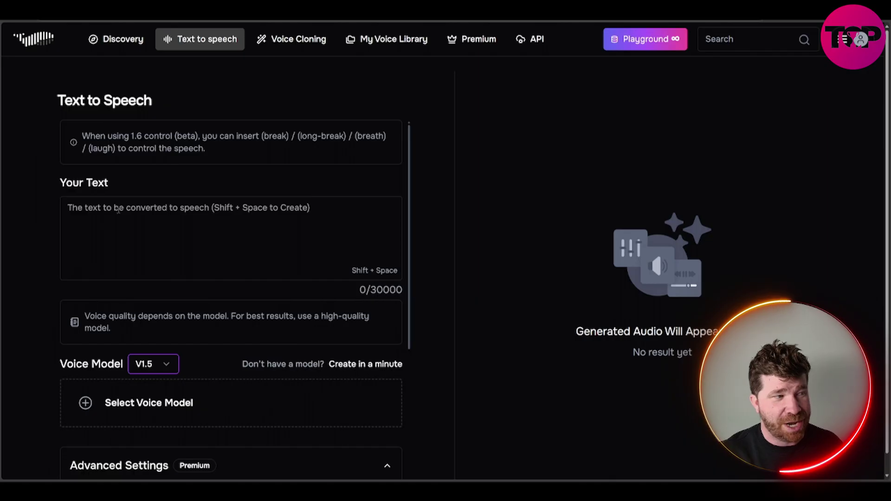
Paste the promo script into the Your Text box and zoom the page out
left_click(119, 211)
right_click(118, 210)
left_click(152, 278)
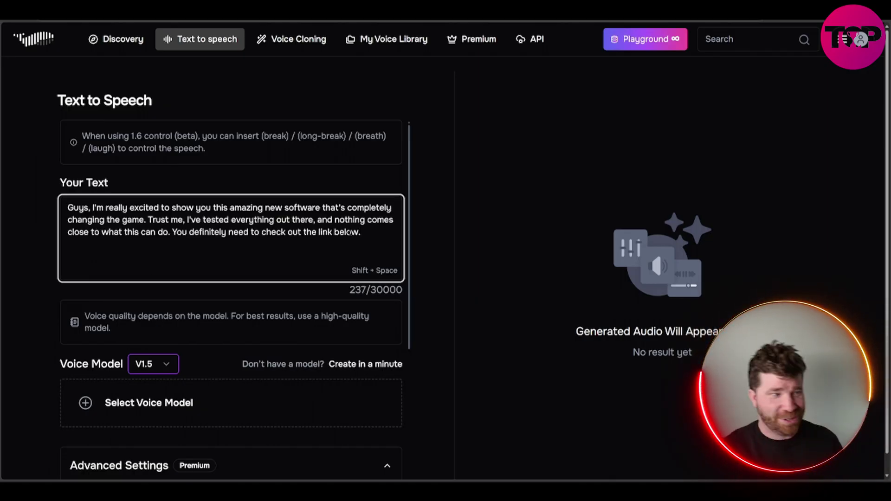
key("ctrl+minus")
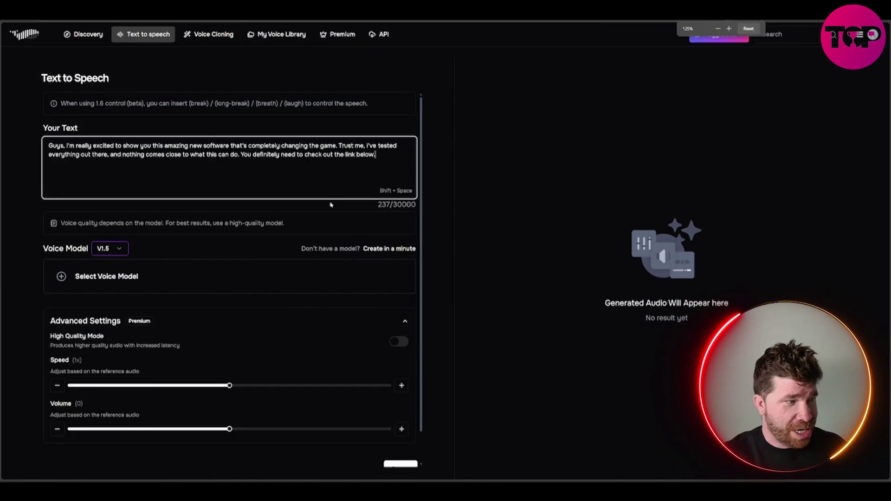
Choose the community voice RONALDO01 from the Explore voices list
left_click(99, 276)
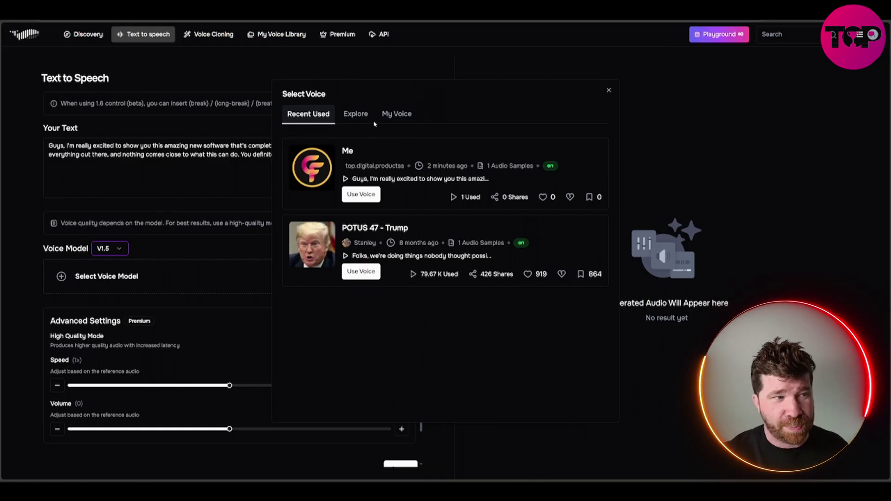
left_click(356, 113)
scroll(394, 232, "down", 2)
scroll(395, 232, "down", 2)
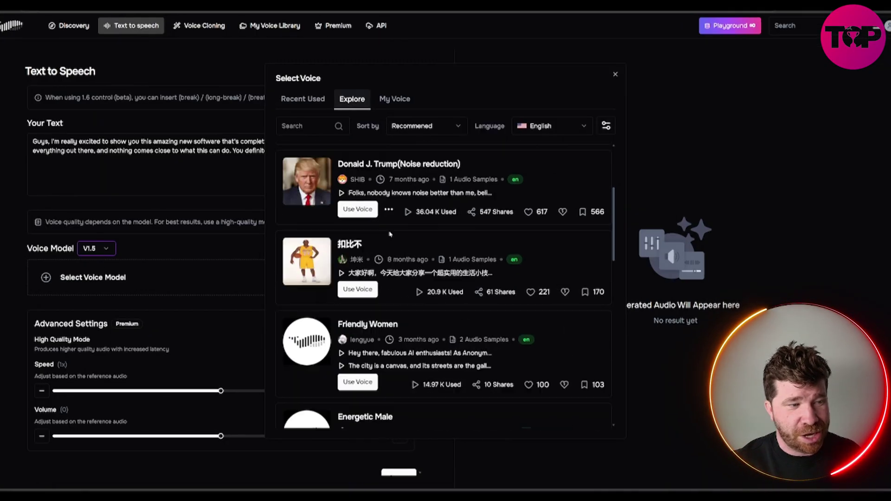
scroll(394, 232, "down", 2)
scroll(395, 232, "down", 2)
scroll(395, 232, "down", 2)
scroll(395, 231, "down", 2)
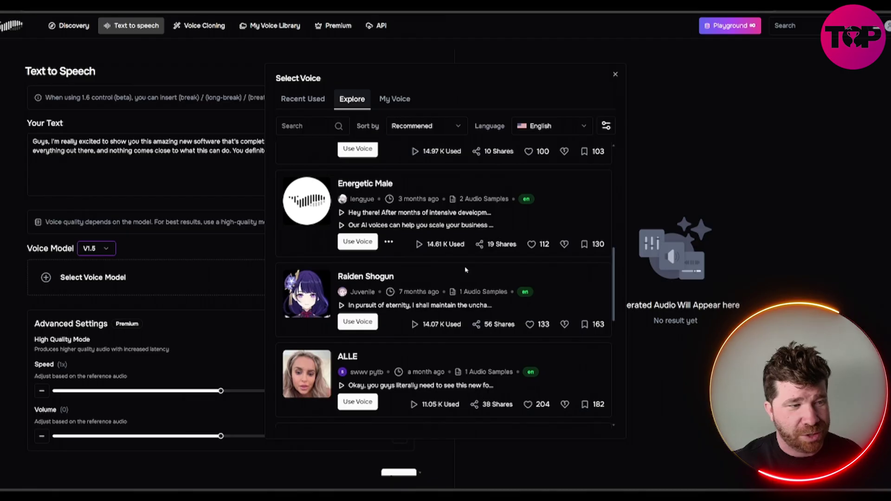
scroll(396, 241, "down", 2)
scroll(396, 241, "down", 2)
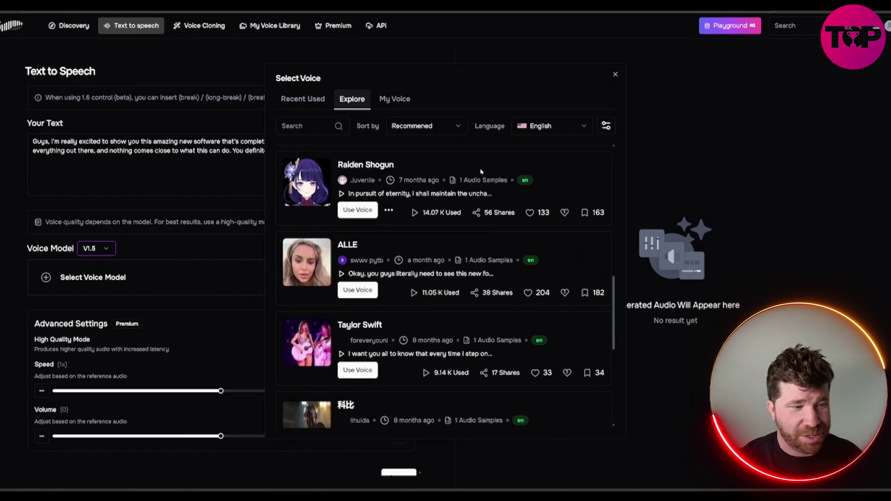
scroll(479, 179, "down", 3)
scroll(479, 178, "down", 3)
scroll(479, 188, "up", 3)
scroll(478, 202, "down", 4)
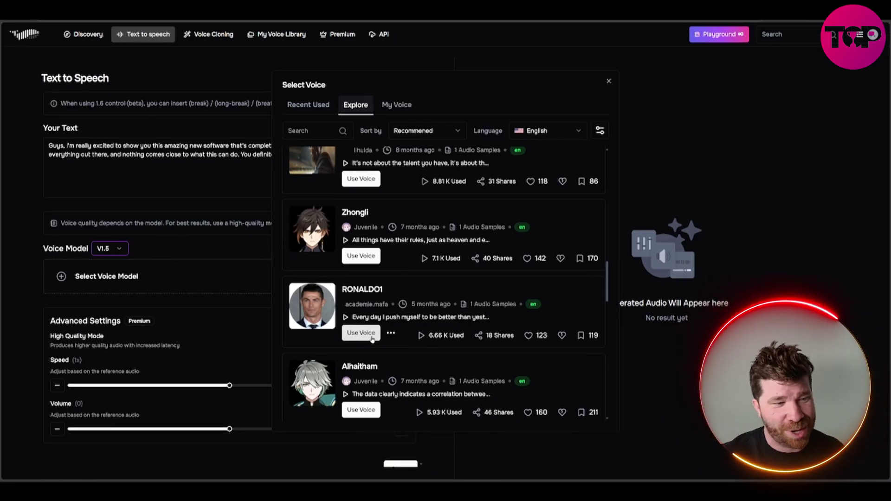
left_click(371, 338)
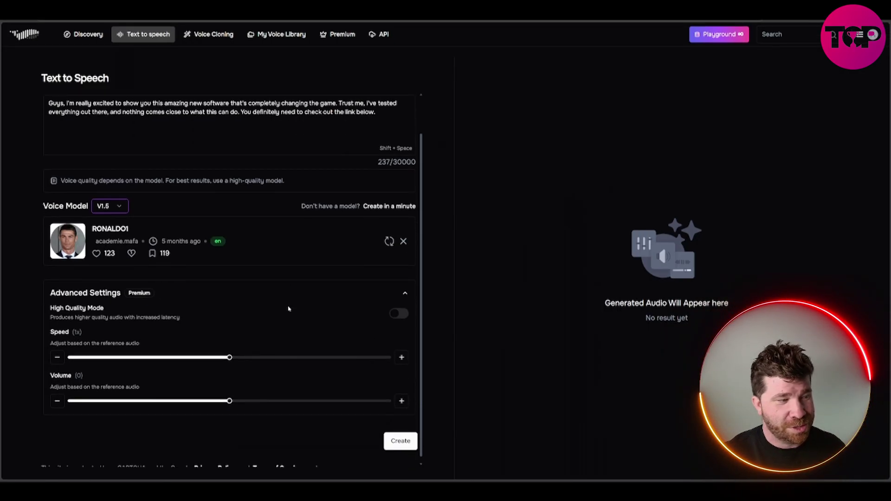
scroll(288, 308, "down", 1)
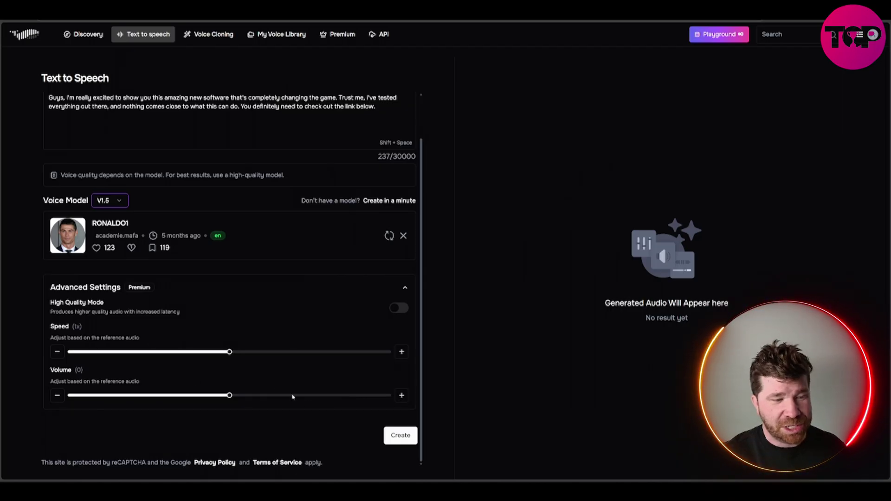
Create RONALDO01-voiced audio of the promo script
left_click(389, 434)
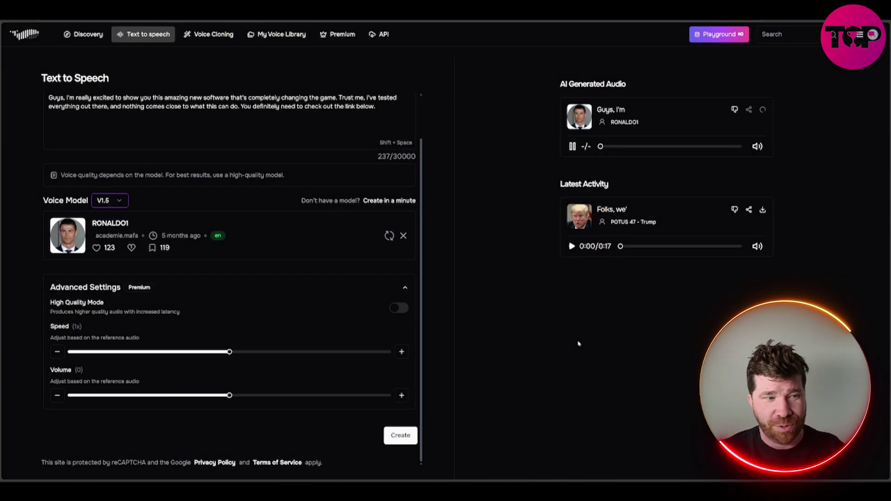